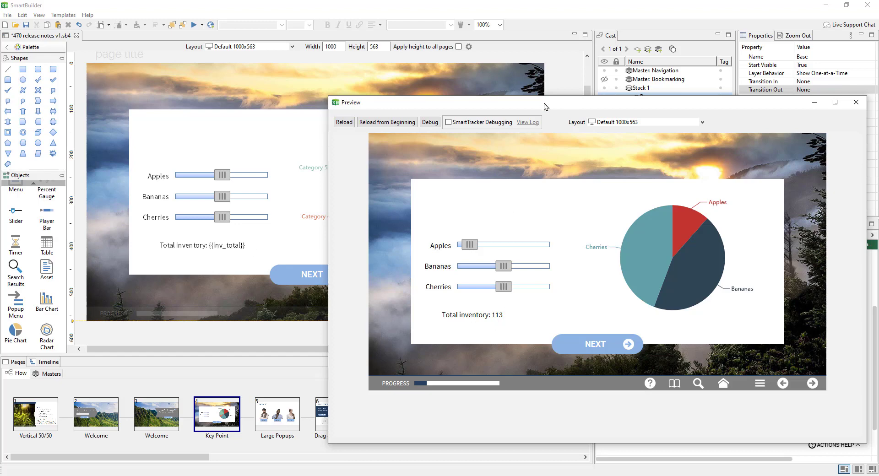
Step: Test the inventory page in the preview by raising the Cherries slider, and examine the action blocks that drive the pie chart
drag(546, 107, 261, 58)
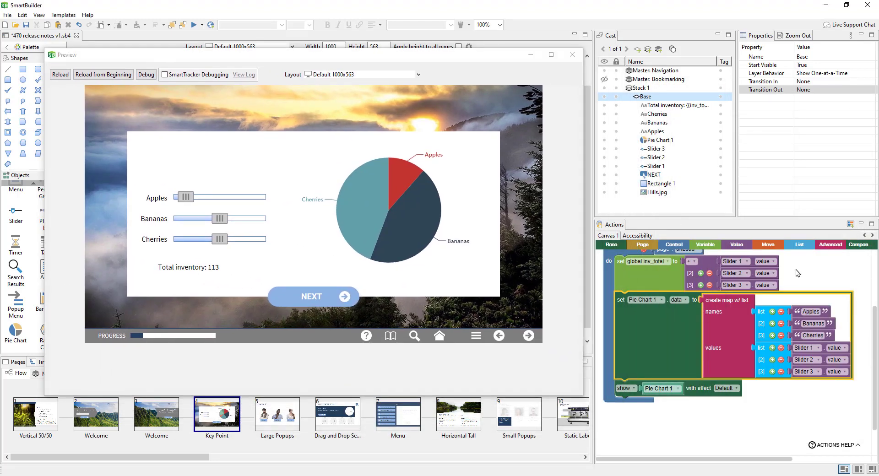
mouse_move(796, 270)
mouse_down()
mouse_move(800, 369)
mouse_move(807, 258)
mouse_up()
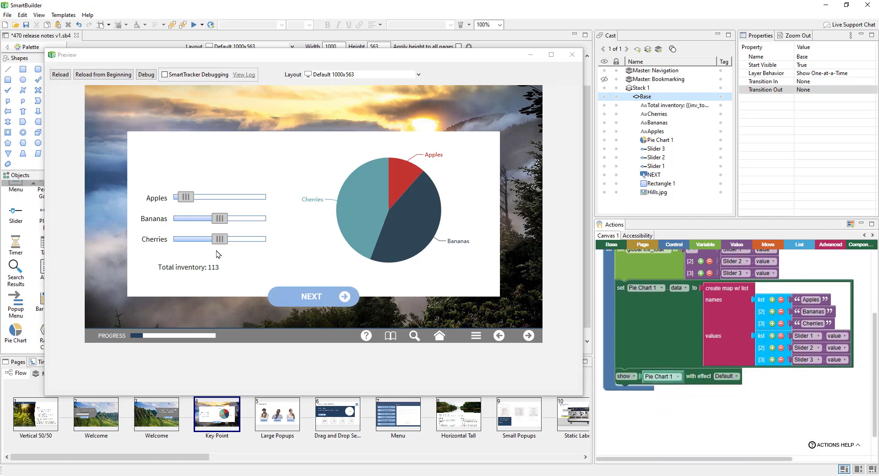
drag(220, 239, 249, 239)
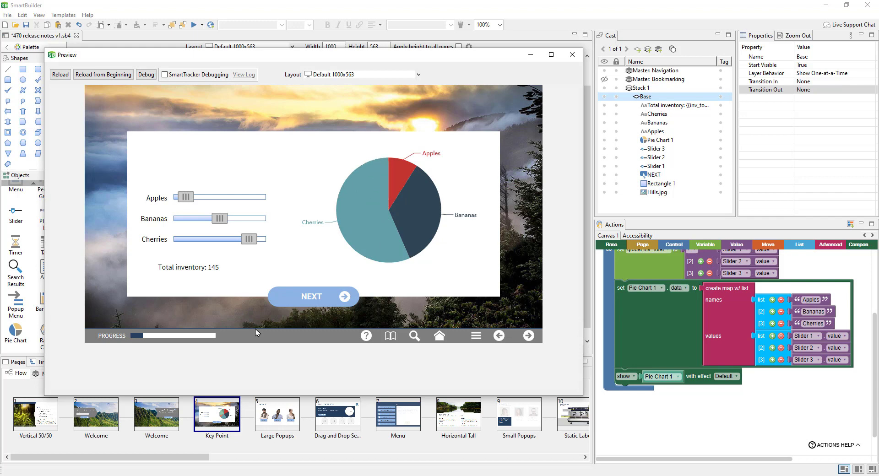
drag(842, 268, 843, 300)
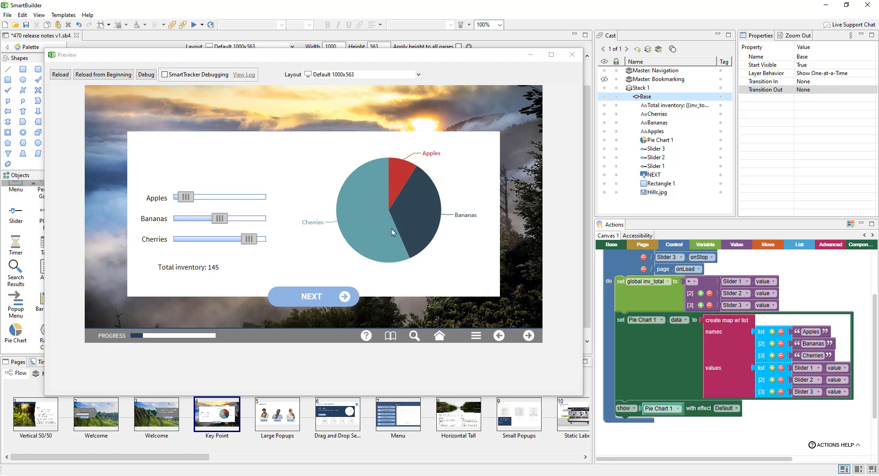
Step: Close the preview and open the Large Popups page
click(572, 54)
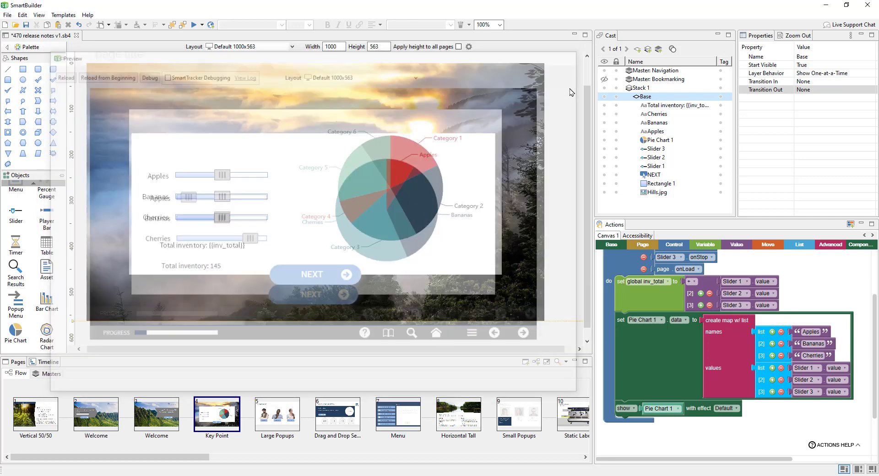
click(287, 414)
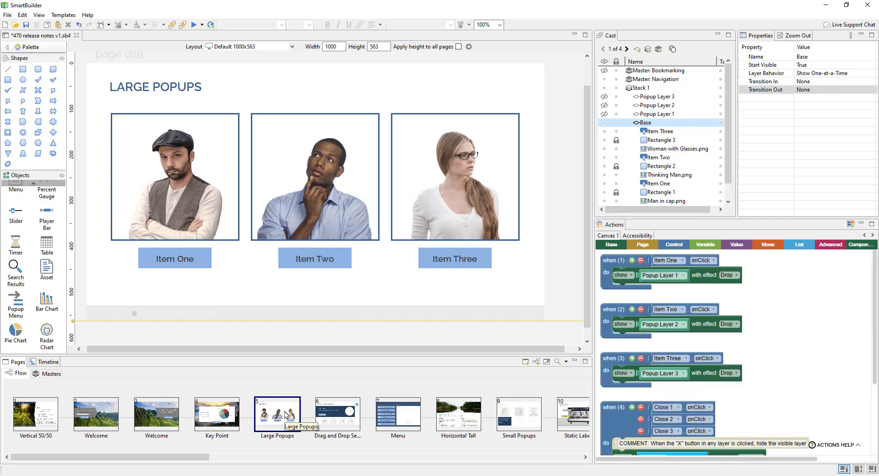
Step: Lock the man in cap image at its original size, and undo that change
click(195, 169)
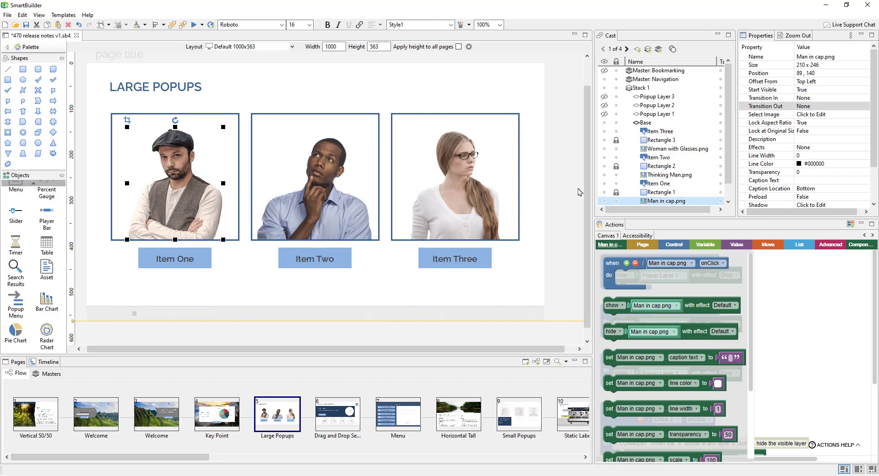
click(802, 132)
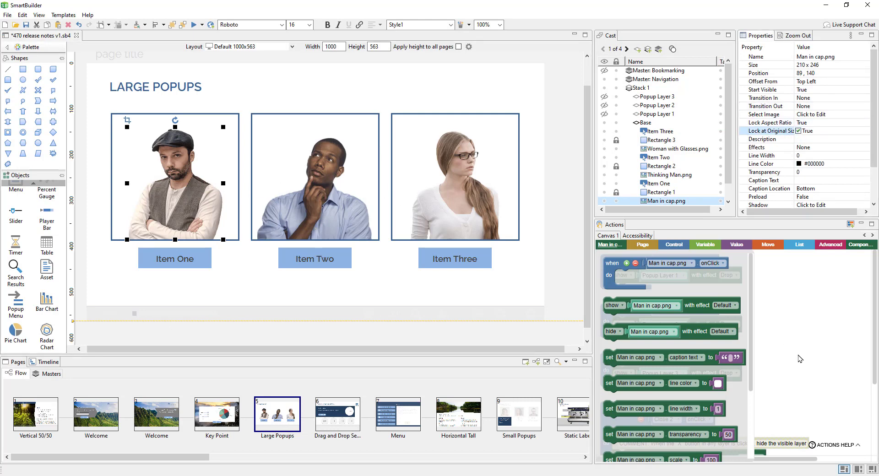
click(798, 359)
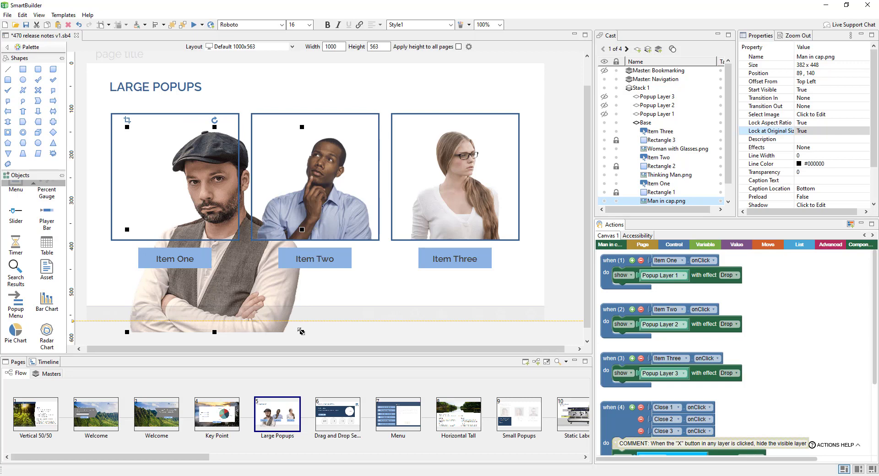
key(ctrl+z)
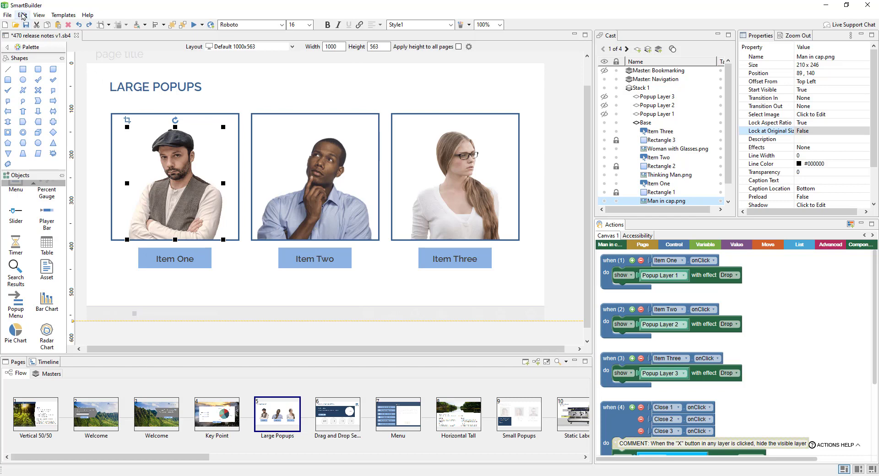
Step: In the lesson's publishing settings, set Scaling on Desktop to Scale to Width and turn off Compress Images
click(22, 15)
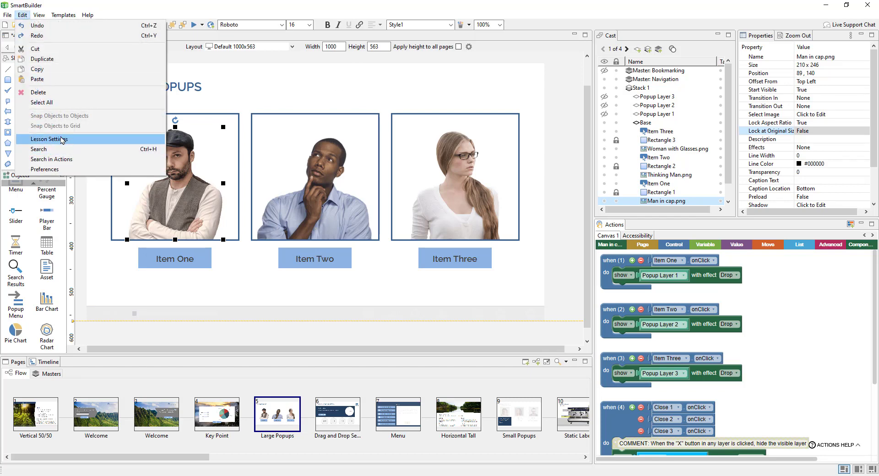
click(82, 140)
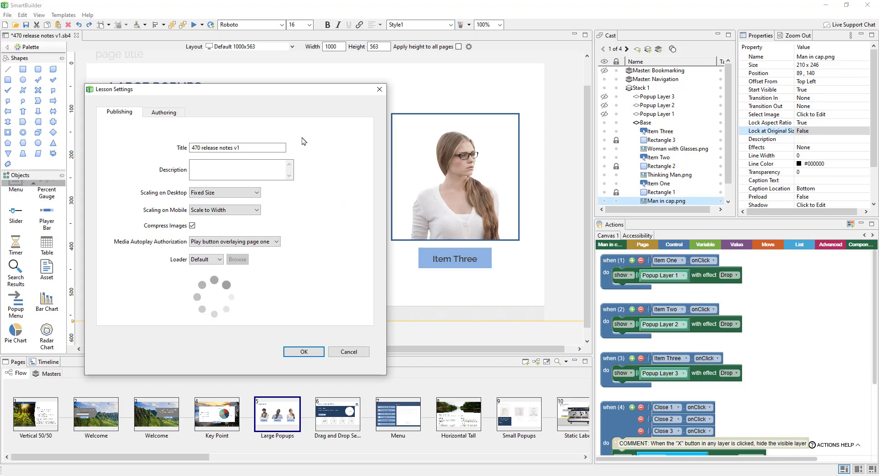
drag(283, 98, 416, 102)
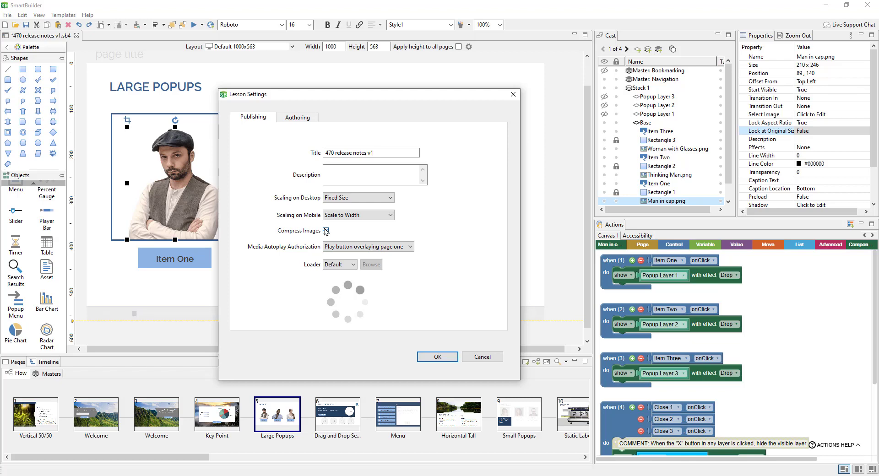
click(326, 230)
click(350, 200)
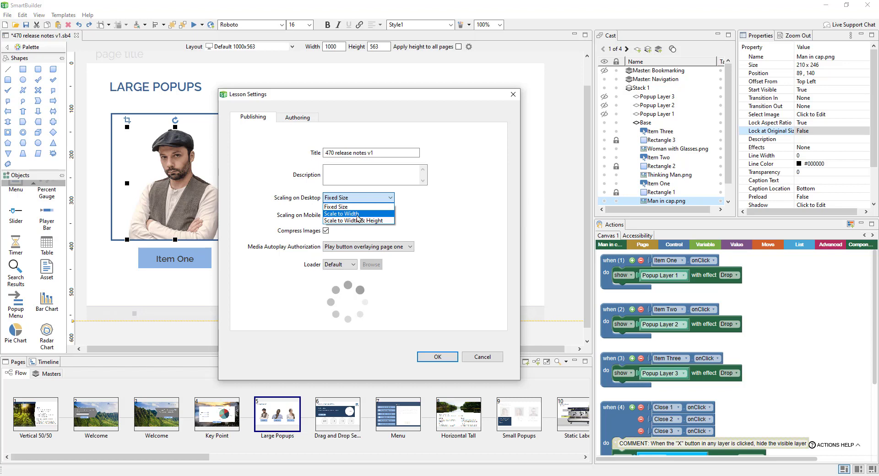
click(357, 214)
click(325, 231)
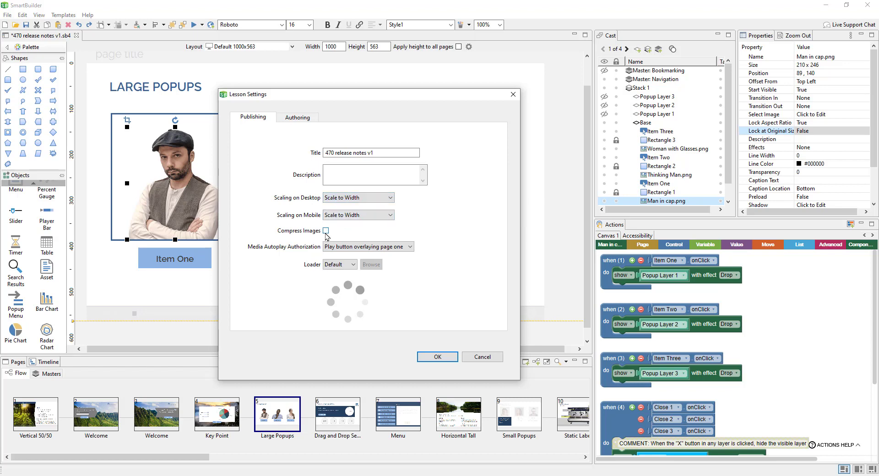
Step: Return Scaling on Desktop to Fixed Size, re-enable Compress Images, and accept the lesson settings
click(360, 198)
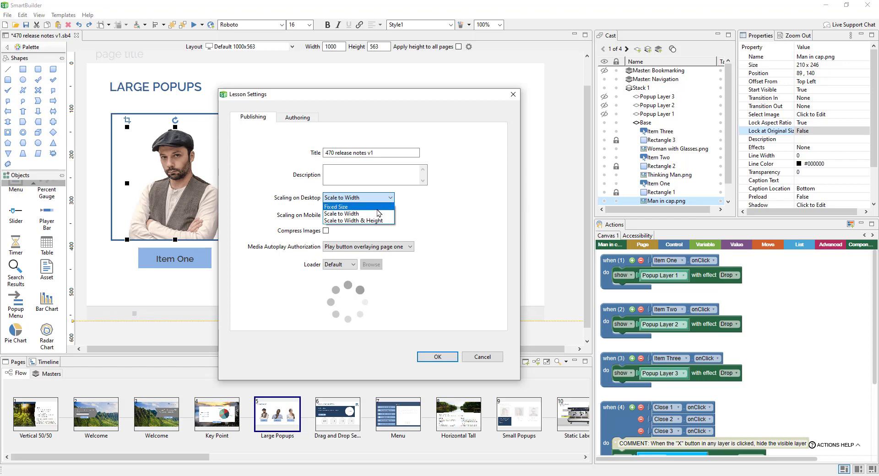
click(358, 207)
click(326, 231)
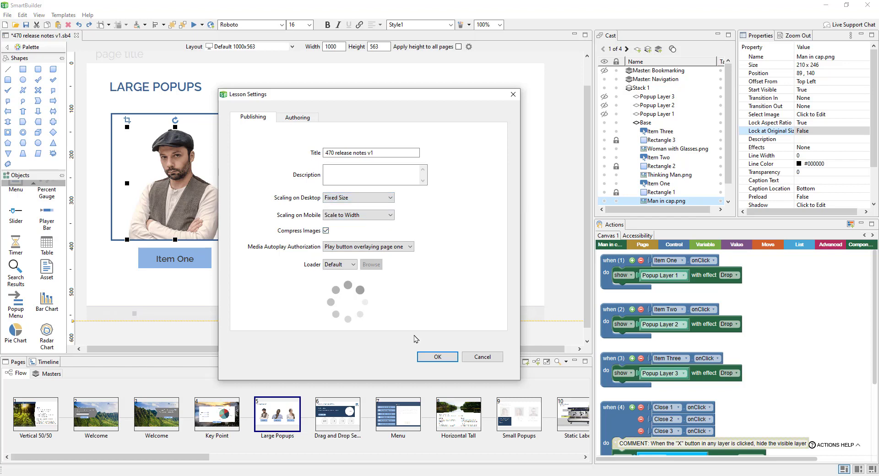
click(427, 360)
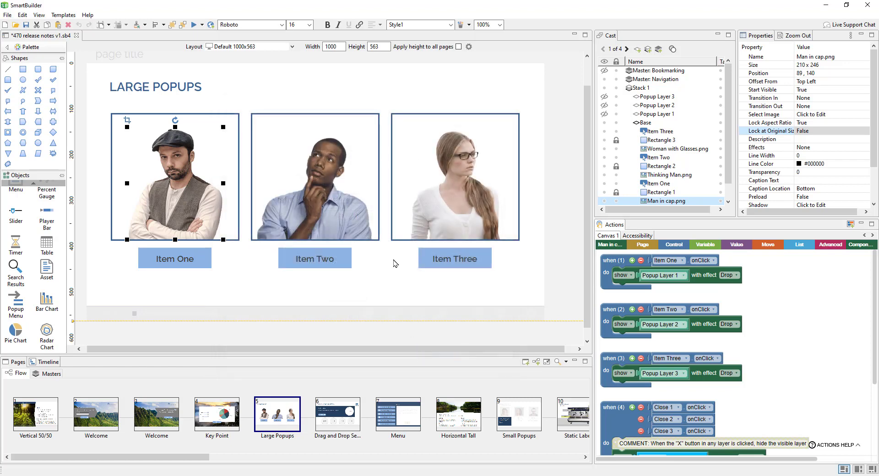
Step: Examine how the pictures are sized and placed on the popup layers of the Large Popups page
click(401, 297)
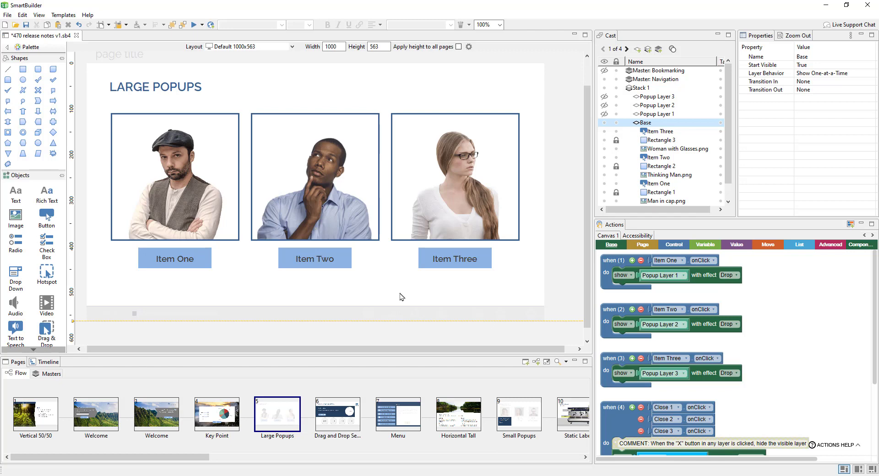
click(650, 115)
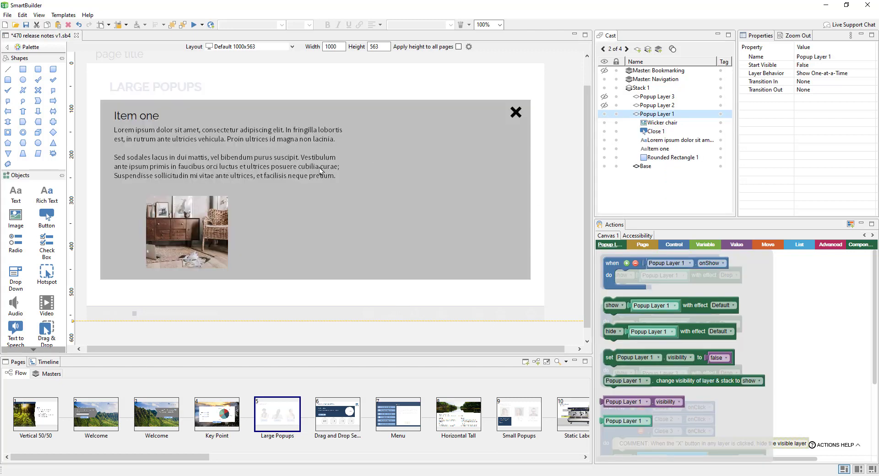
click(196, 234)
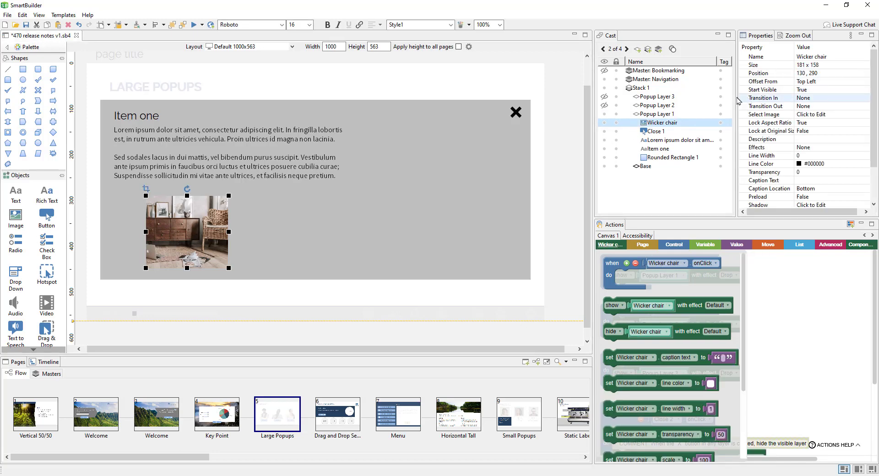
click(672, 105)
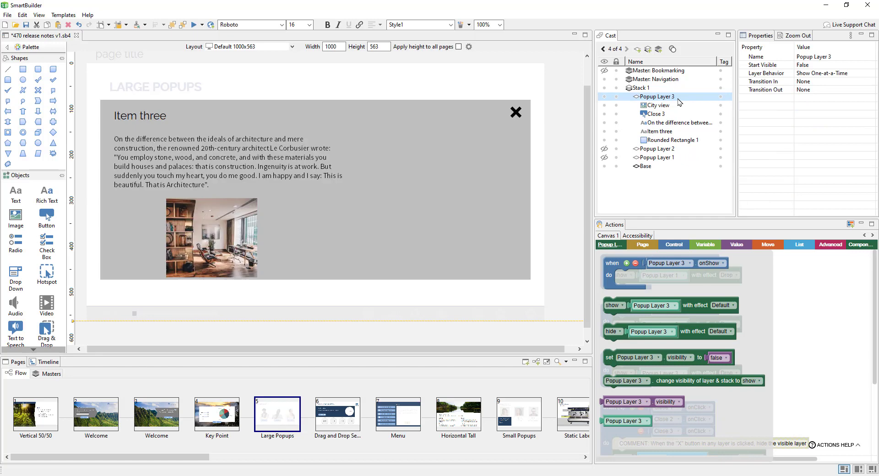
Step: On Popup Layer 1, move the Wicker chair image beside the text and enlarge it to about 355 x 309 at position 590, 137
click(655, 157)
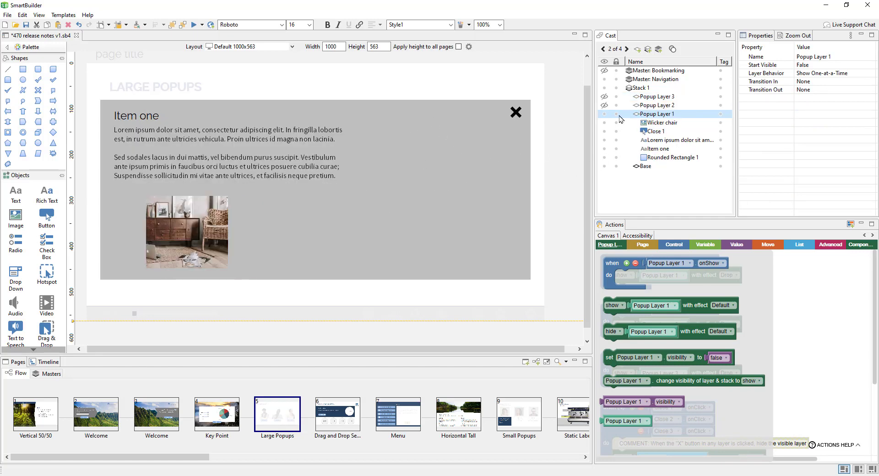
click(207, 234)
drag(281, 232, 385, 148)
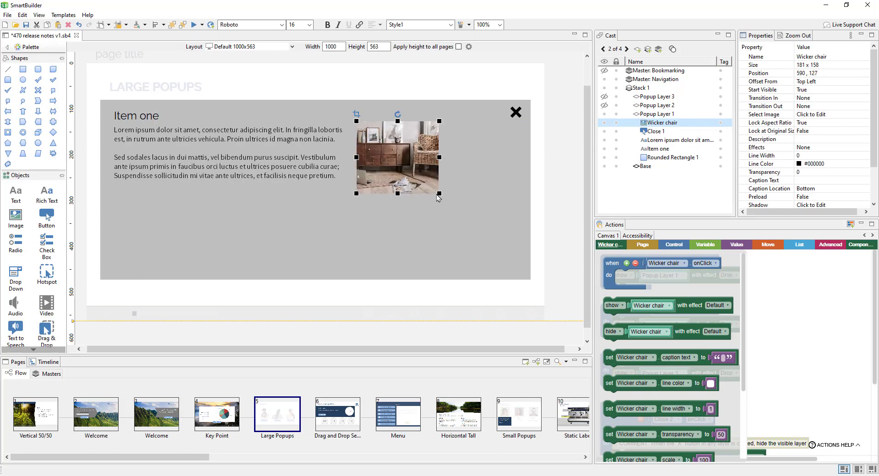
drag(437, 197, 519, 268)
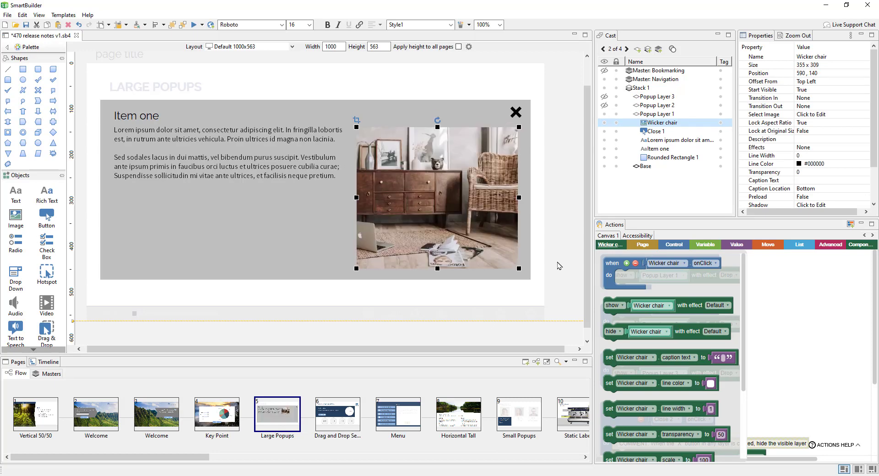
key(Up)
key(Up)
key(Up)
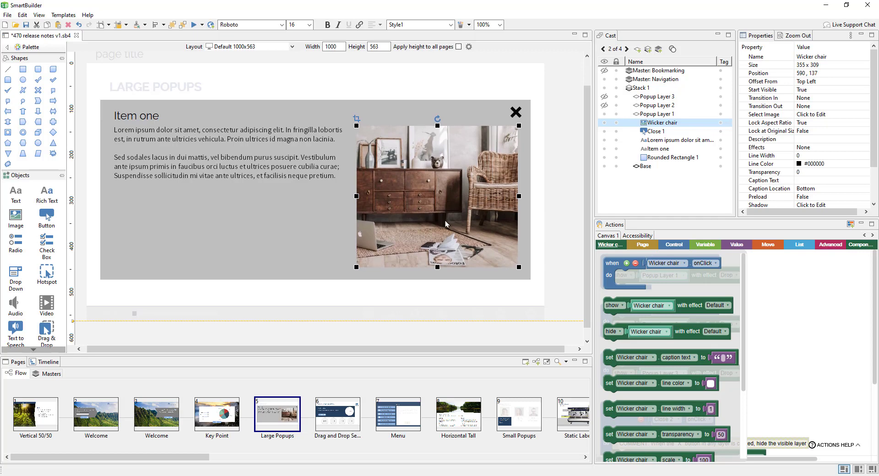
Step: Copy the Wicker chair image's XY and WH values and paste them onto the Red room image on Popup Layer 2
click(110, 26)
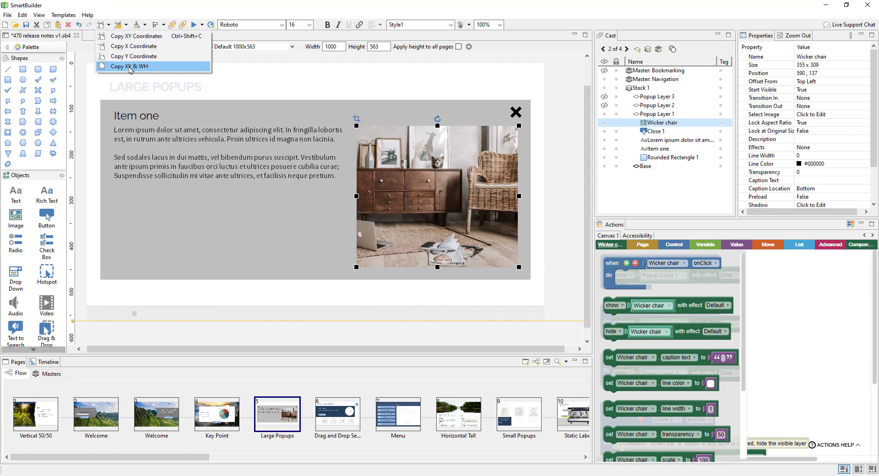
click(160, 67)
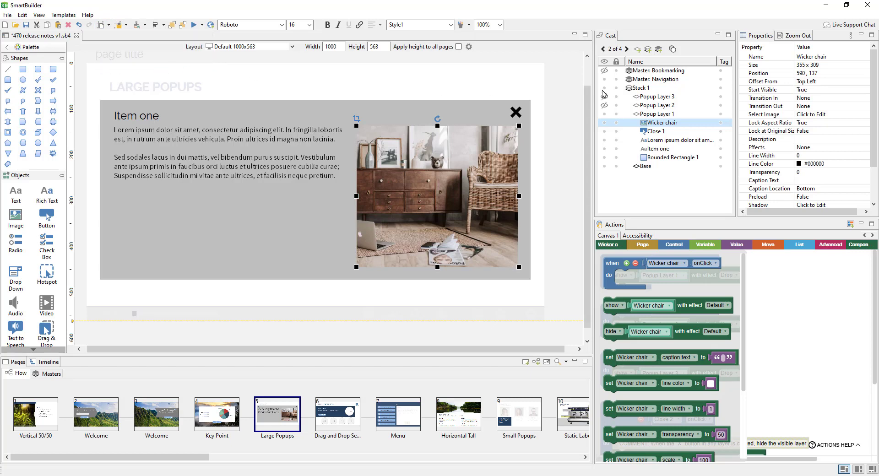
click(638, 107)
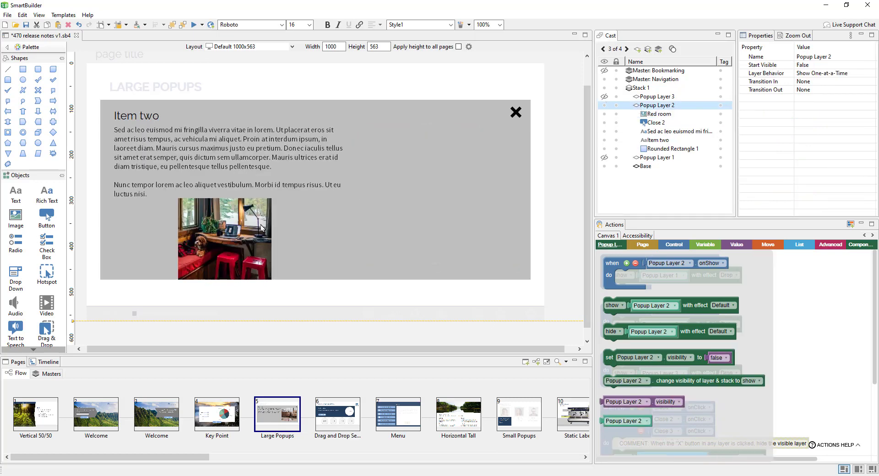
click(229, 228)
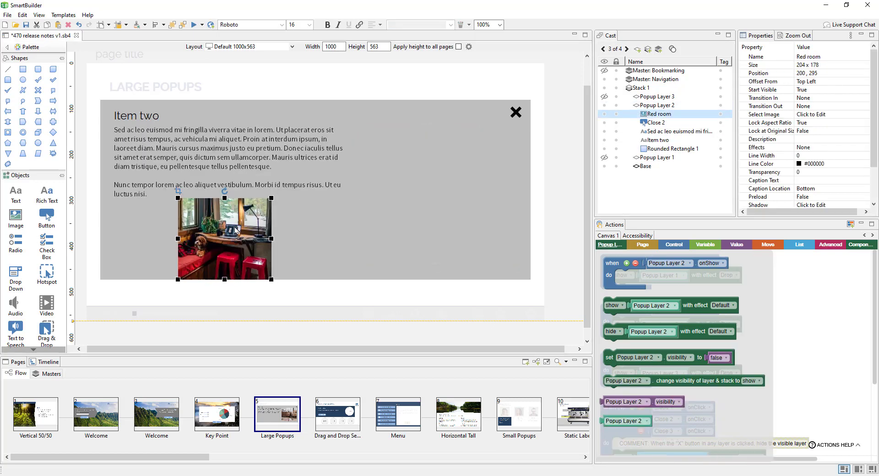
click(126, 25)
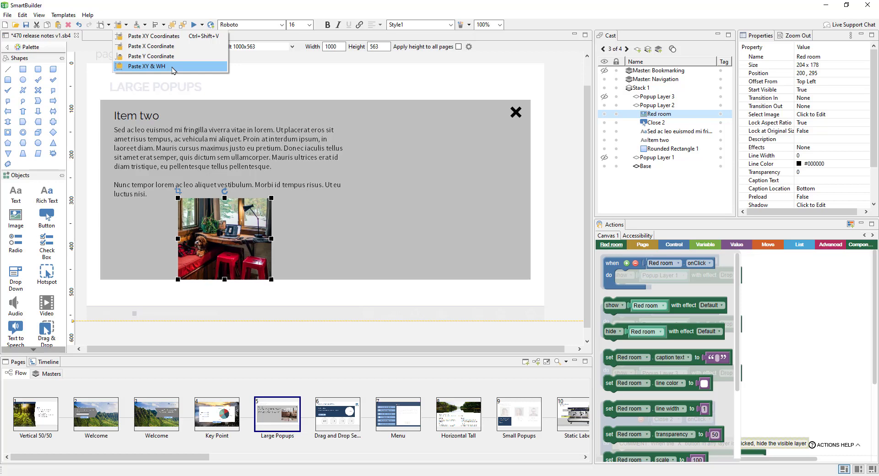
click(173, 68)
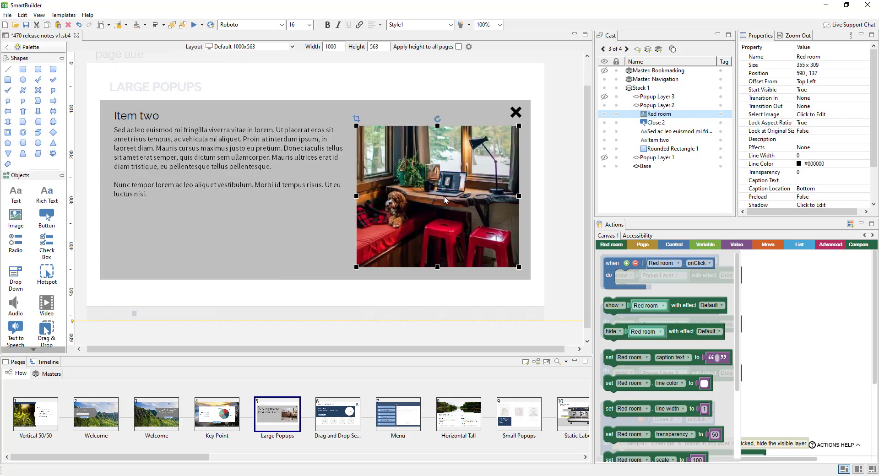
Step: Paste the copied XY and WH values onto the City view image on Popup Layer 3
click(642, 98)
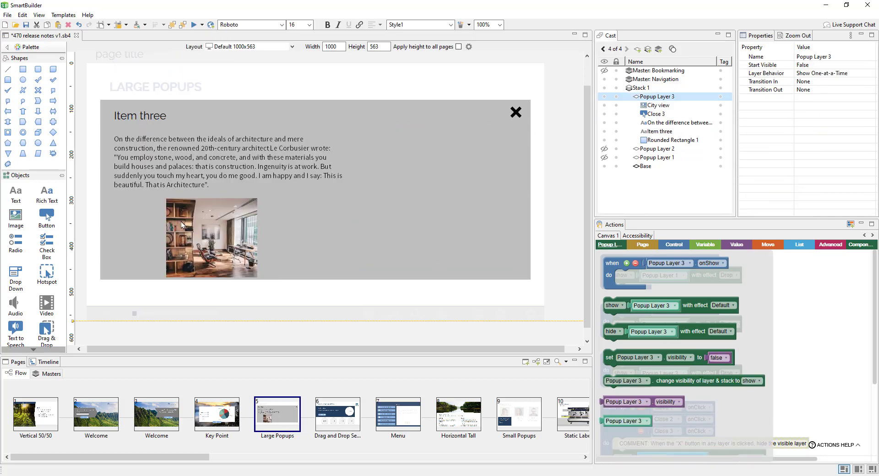
click(182, 225)
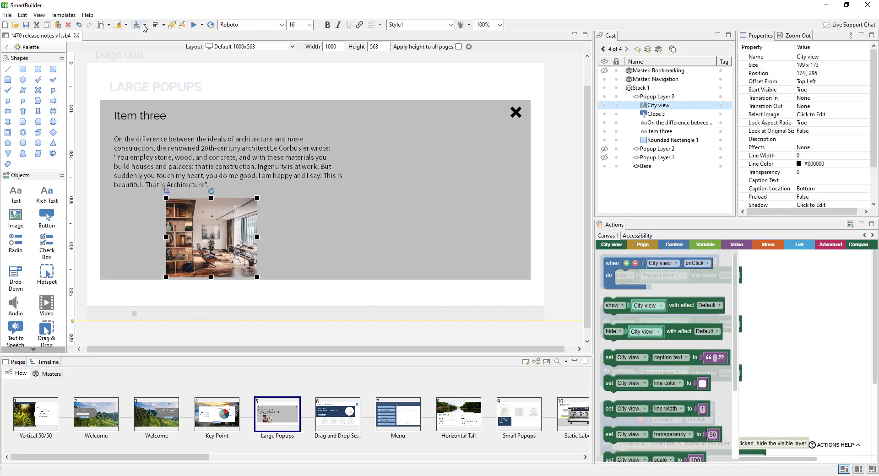
click(126, 25)
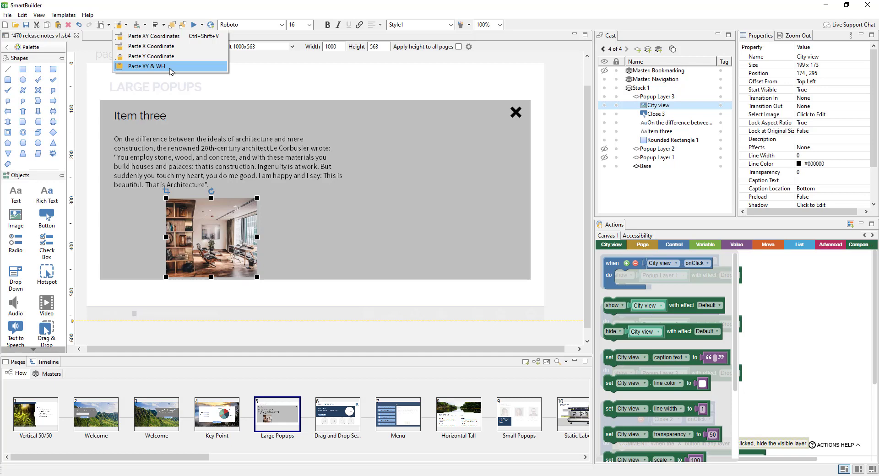
click(171, 68)
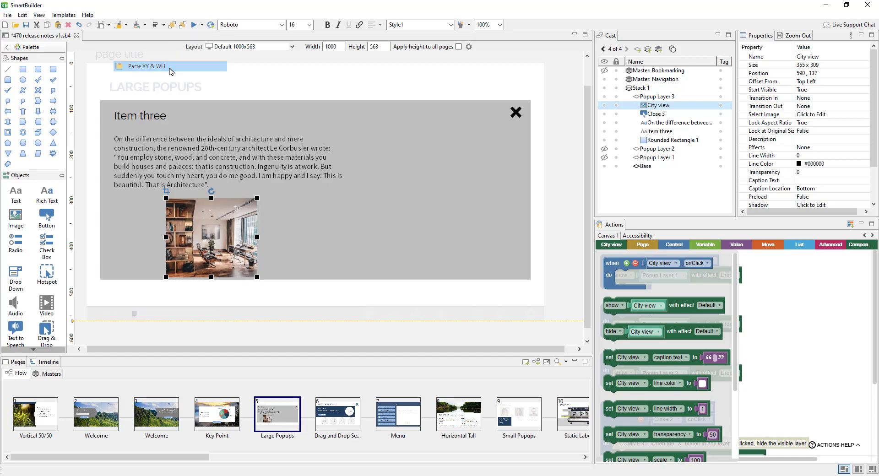
click(553, 190)
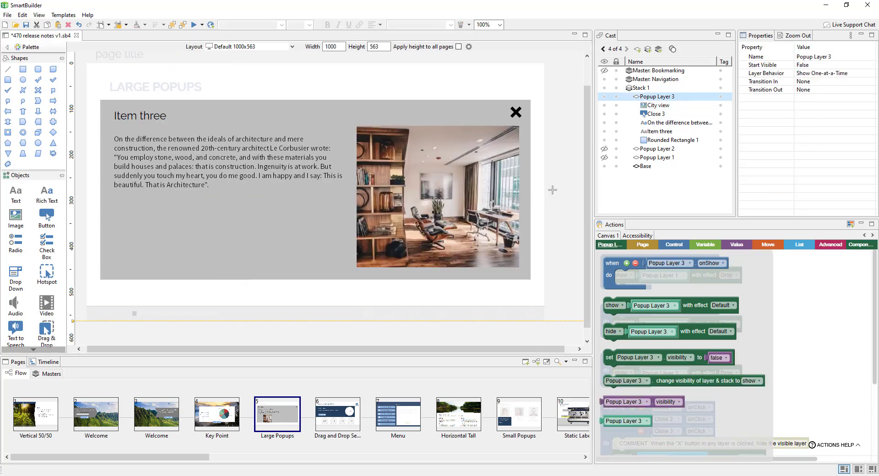
Step: Hide Popup Layer 3 and return to the Base layer of the Large Popups page
click(605, 97)
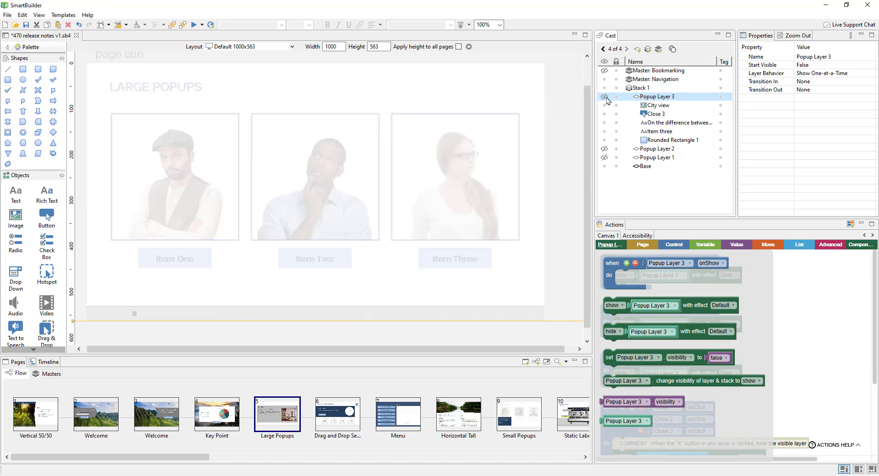
click(642, 97)
click(642, 124)
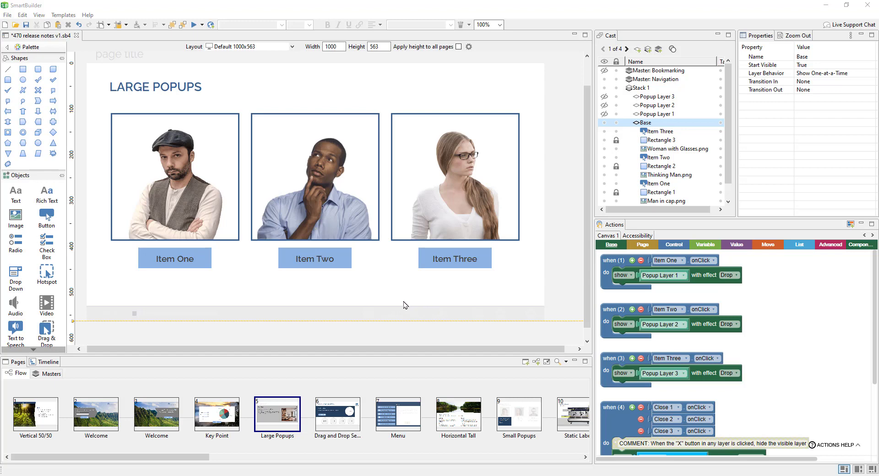
Step: Search all pages of the lesson for objects using the Tahoma font
click(23, 15)
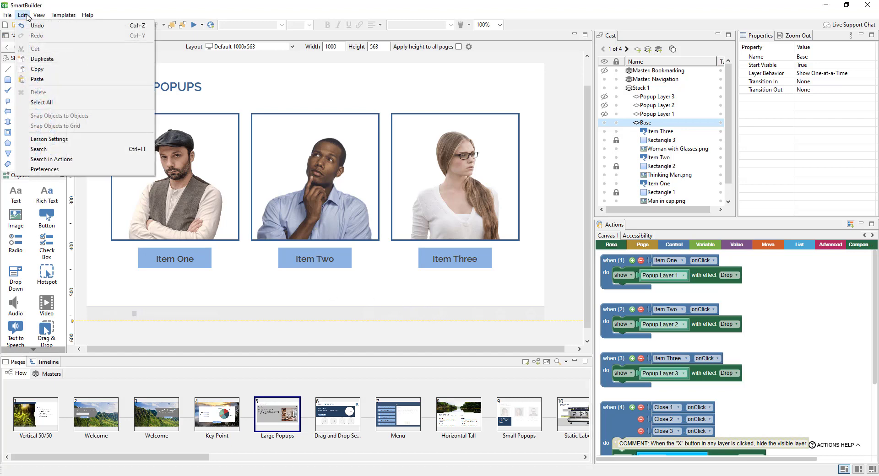
click(40, 149)
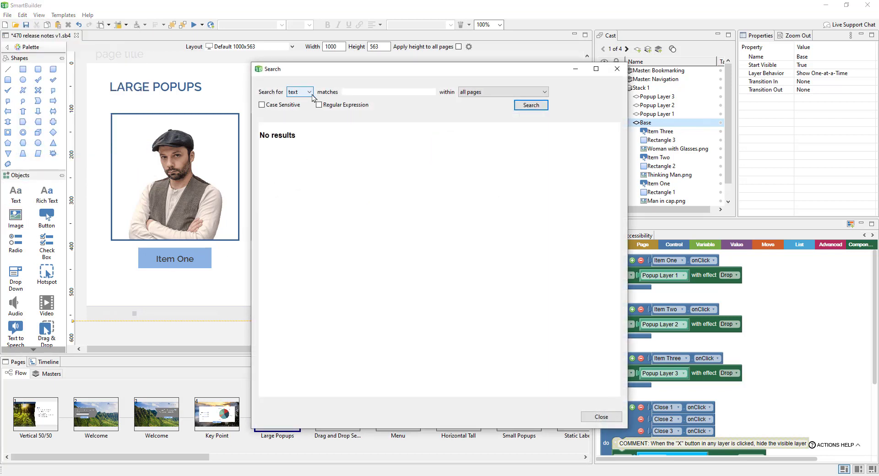
click(309, 92)
click(297, 107)
click(529, 106)
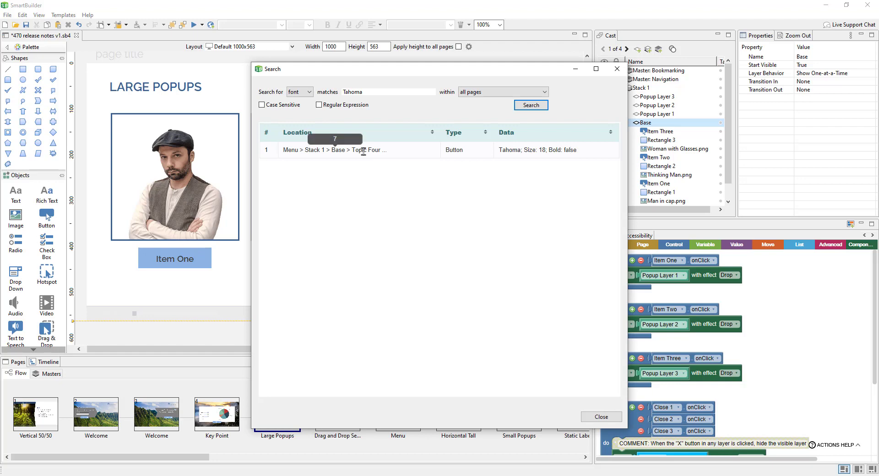
Step: On the Menu page, compare the fonts of the Topic Four and Topic Three buttons, and close the search
drag(552, 71, 435, 42)
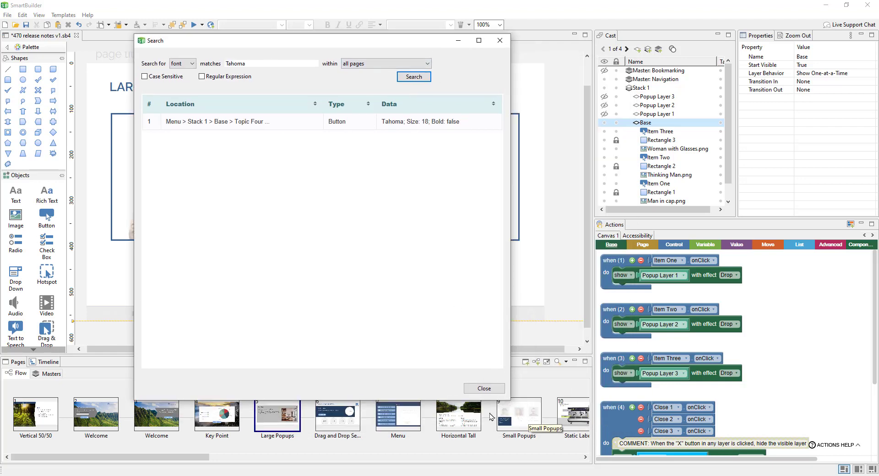
click(415, 421)
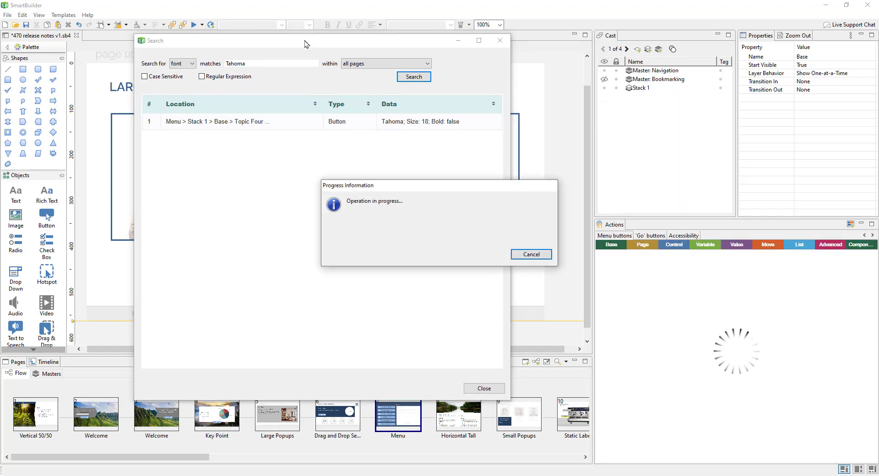
drag(307, 44, 523, 77)
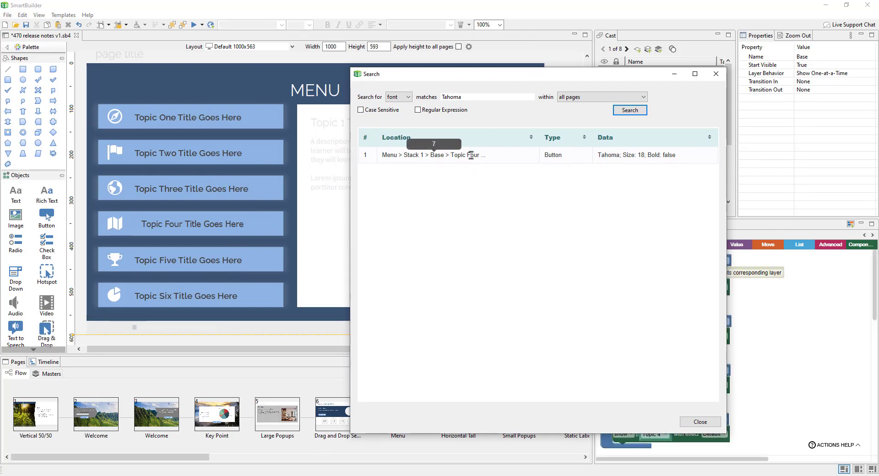
click(194, 224)
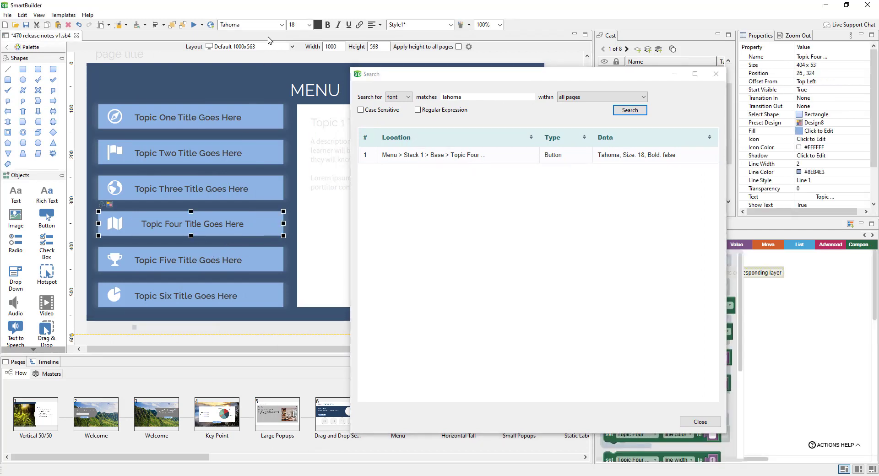
click(230, 191)
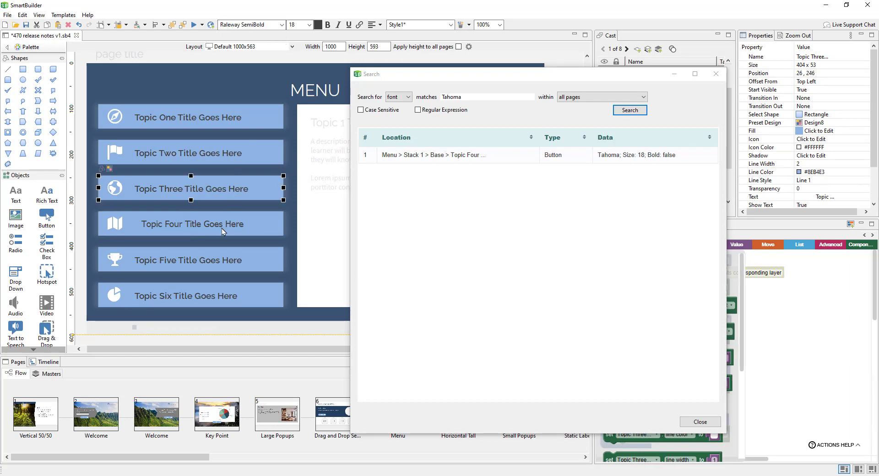
click(716, 74)
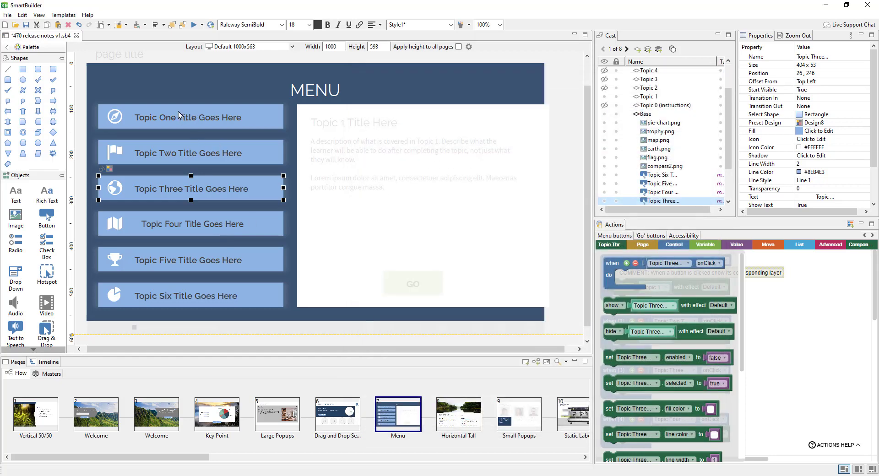
Step: Open the search in actions and examine which kinds of items it can search for
click(22, 15)
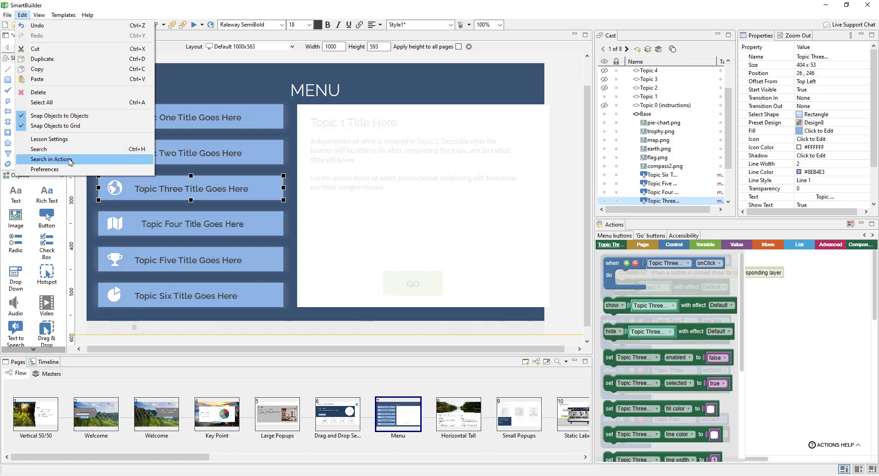
click(52, 159)
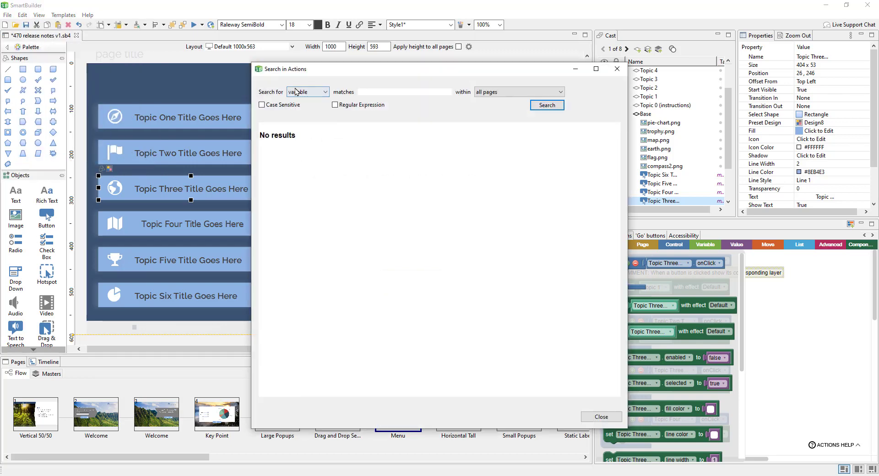
click(296, 91)
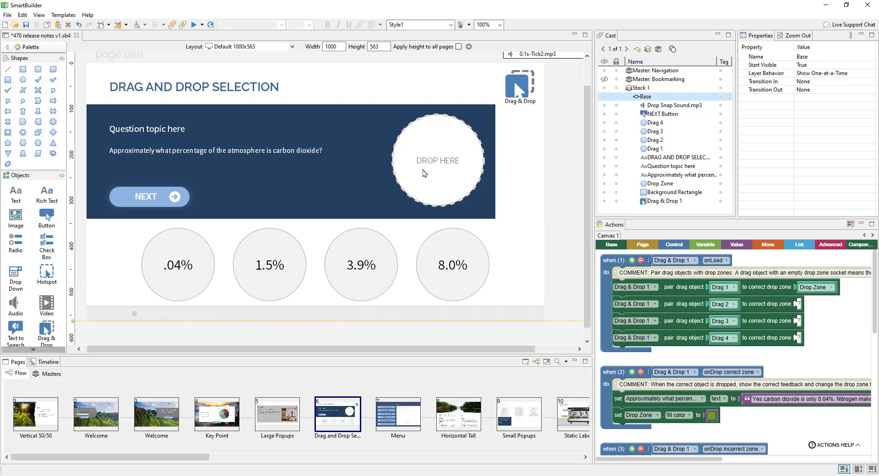
Step: Select the Drop Zone circle on the Drag and Drop Selection page
click(438, 173)
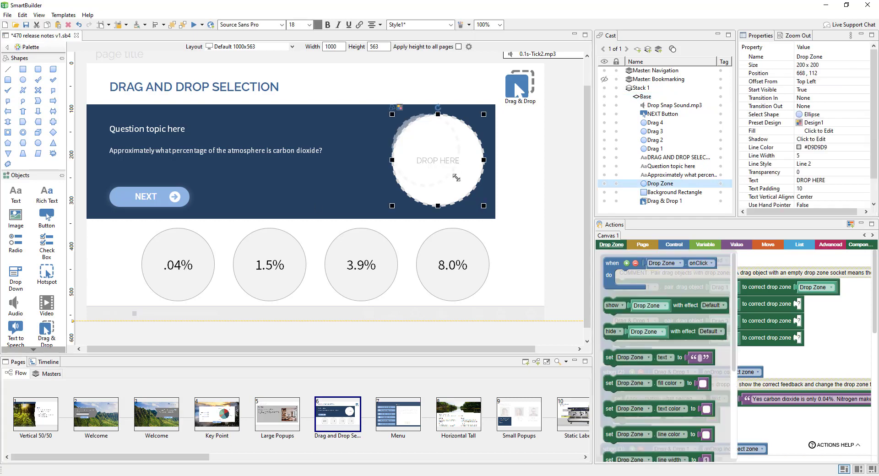